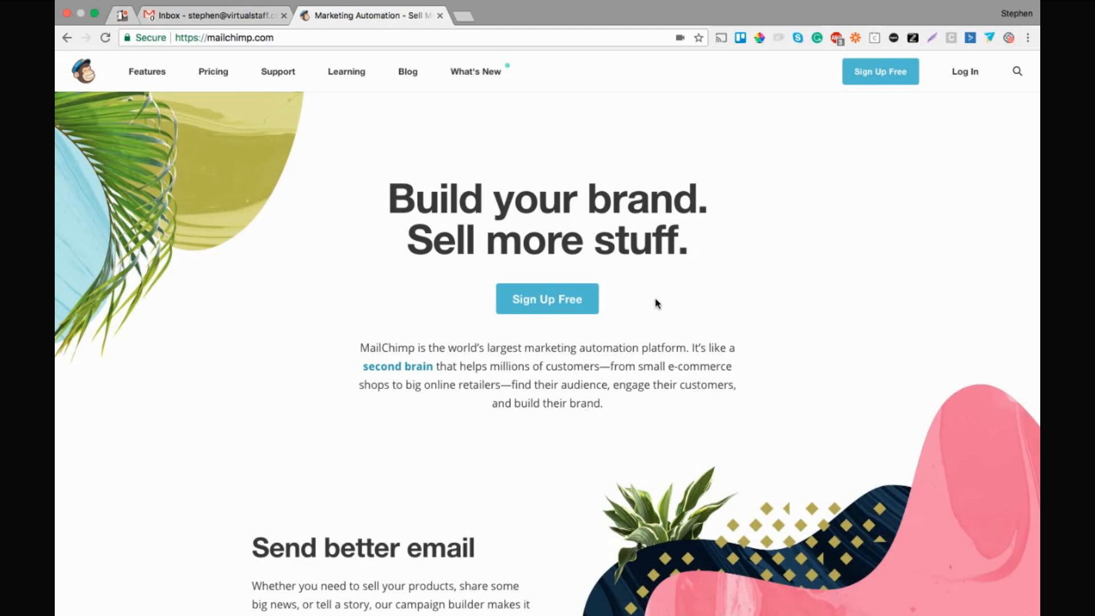
# Open MailChimp's free account sign-up form from the home page
pyautogui.click(561, 302)
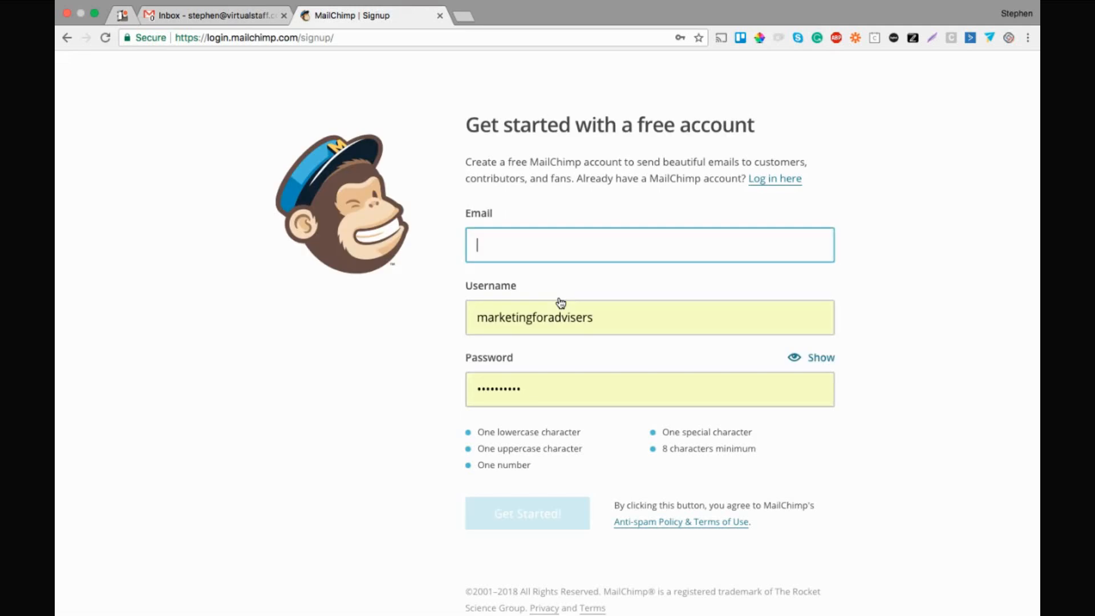
# Enter the new account's e-mail address in the Email field, correcting typos
pyautogui.click(573, 248)
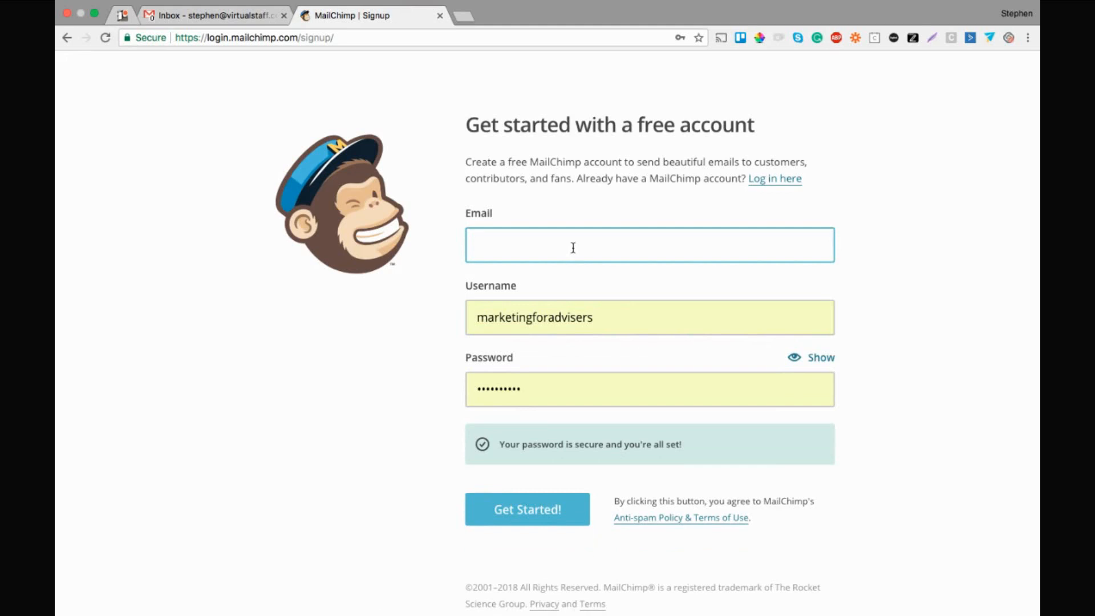
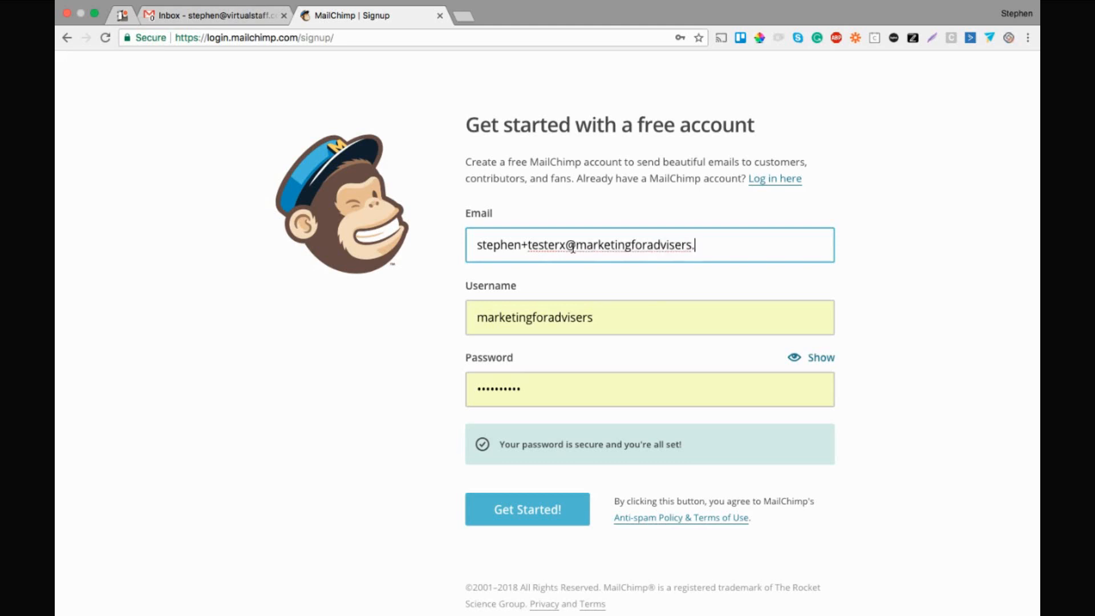
# Set the username to BobsInsuranceAdvice and begin entering a password
pyautogui.press('Tab')
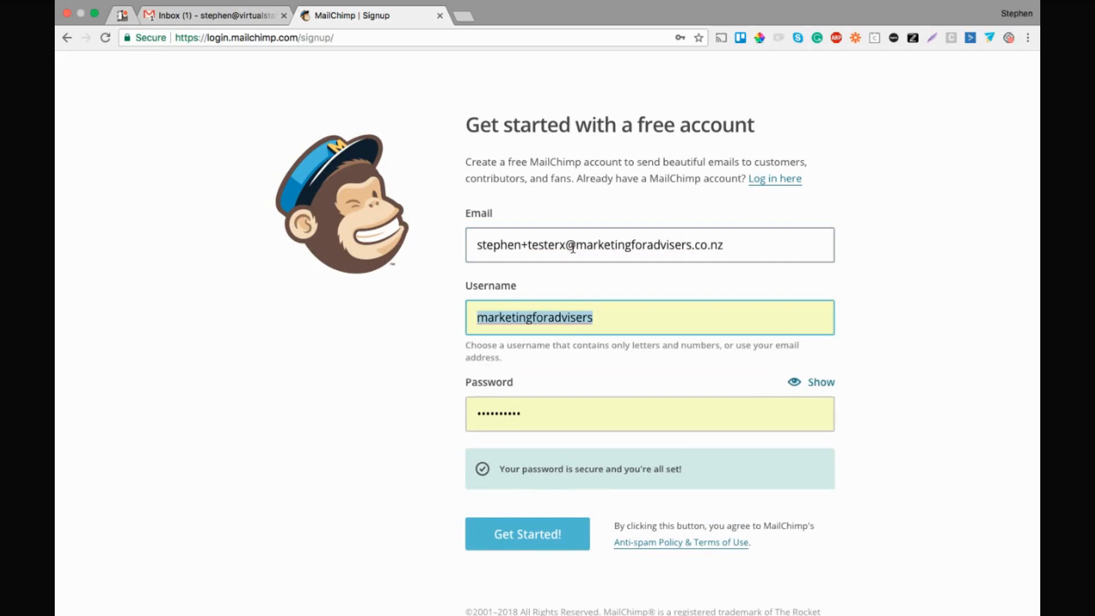
pyautogui.write('BobsIns')
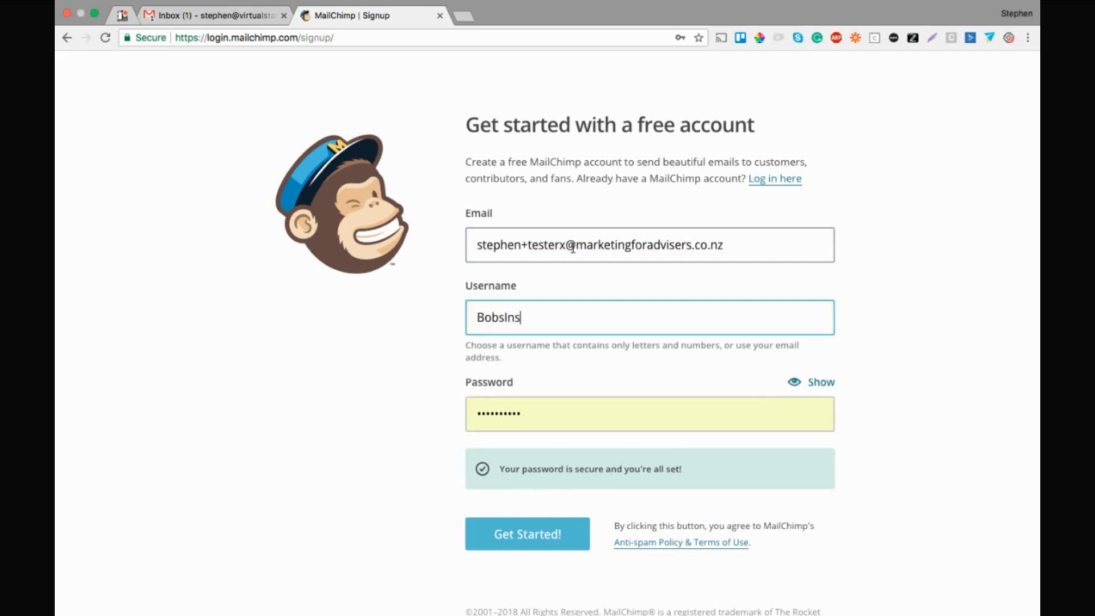
pyautogui.write('uranceAdvice')
pyautogui.press('Tab')
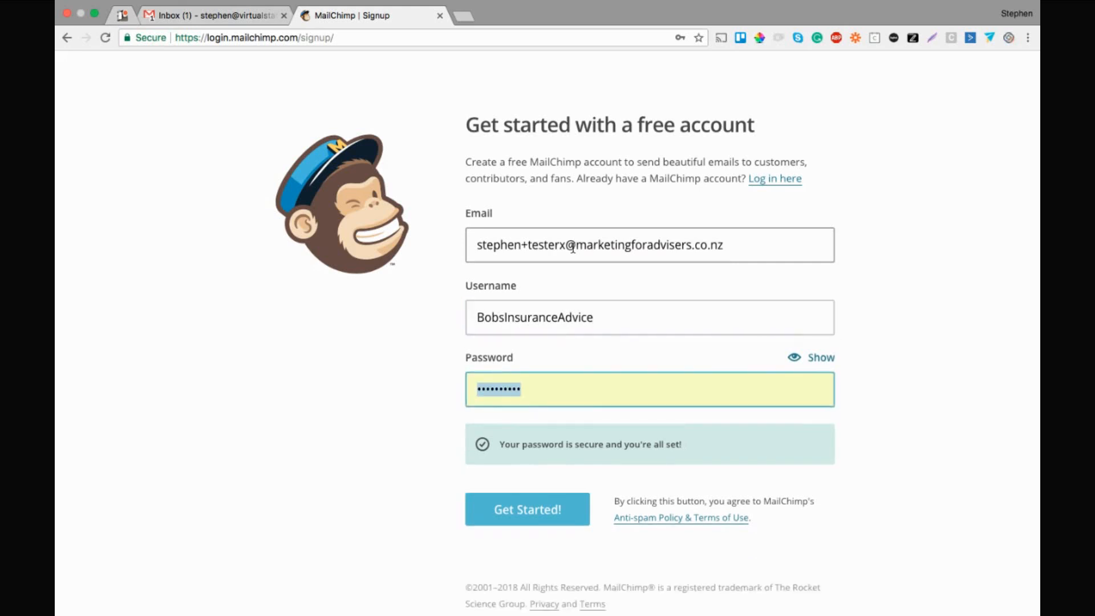
pyautogui.write('••••••••')
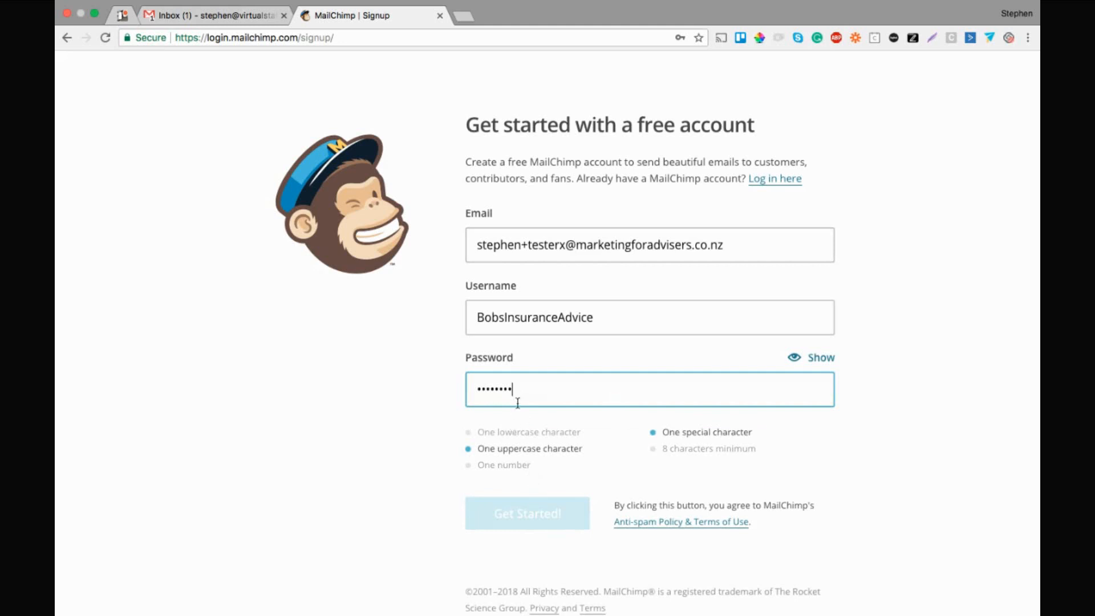
# Re-enter a password meeting all requirements, reveal it to verify, and submit with Get Started!
pyautogui.doubleClick(513, 384)
pyautogui.write('********')
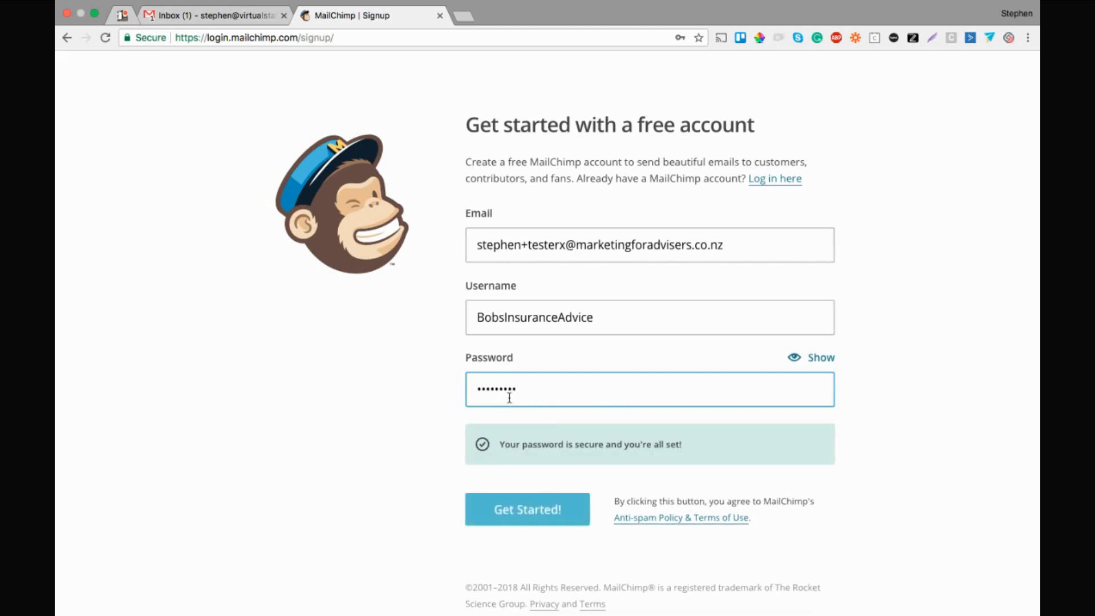
pyautogui.doubleClick(577, 392)
pyautogui.write('•••••••••••')
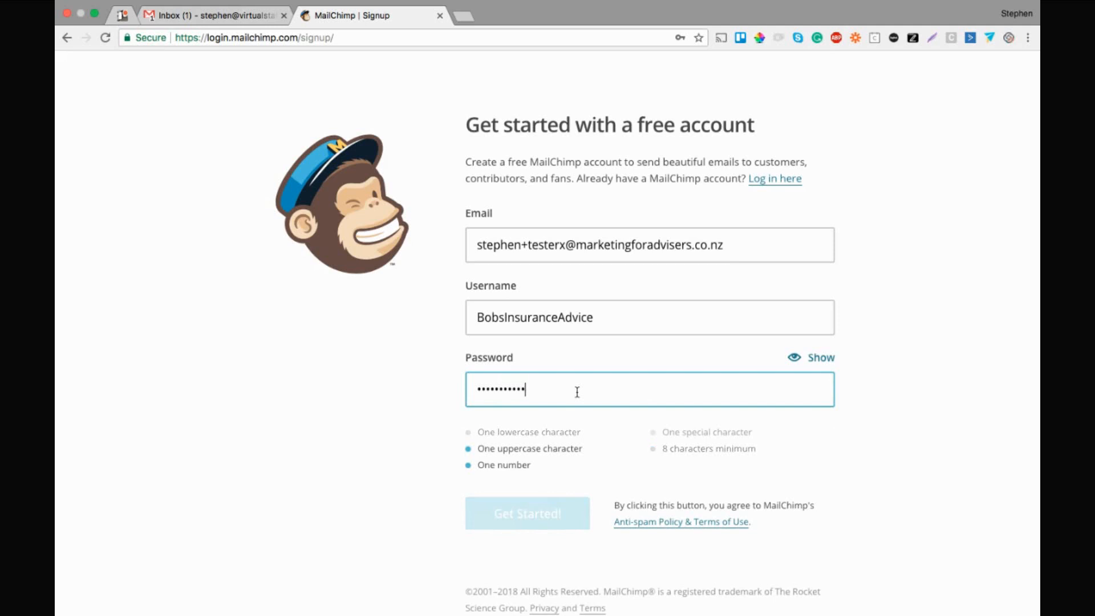
pyautogui.write('•')
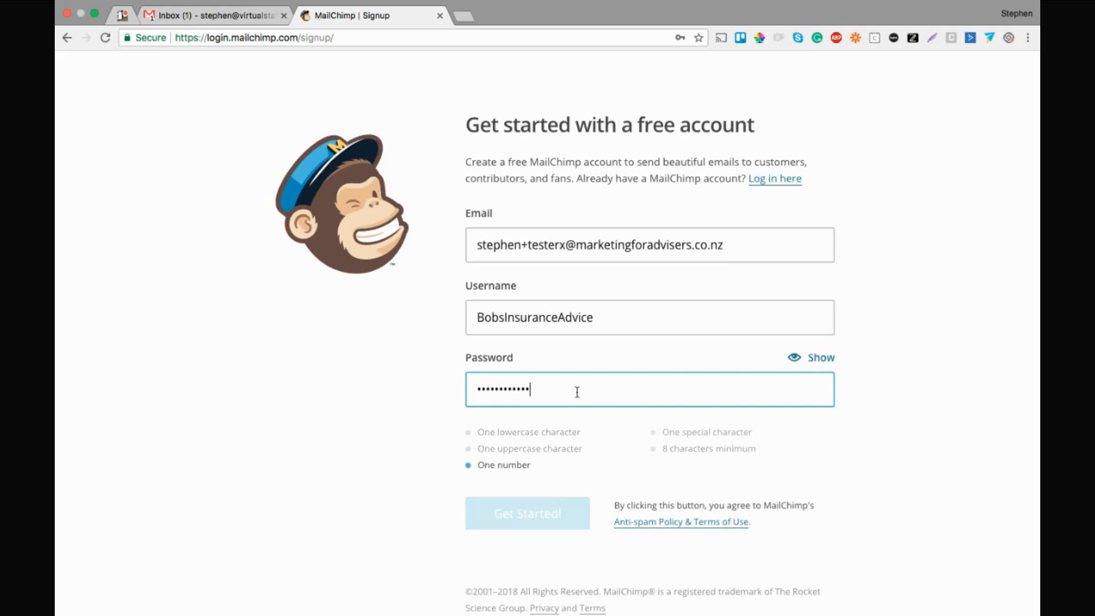
pyautogui.write('2')
pyautogui.click(822, 358)
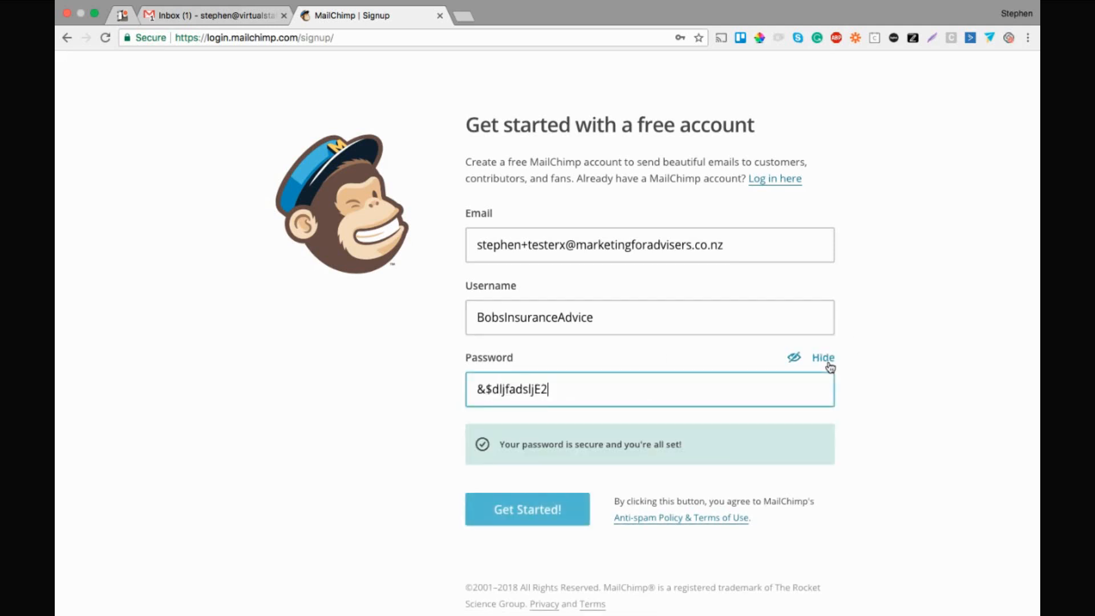
pyautogui.doubleClick(518, 393)
pyautogui.tripleClick(518, 394)
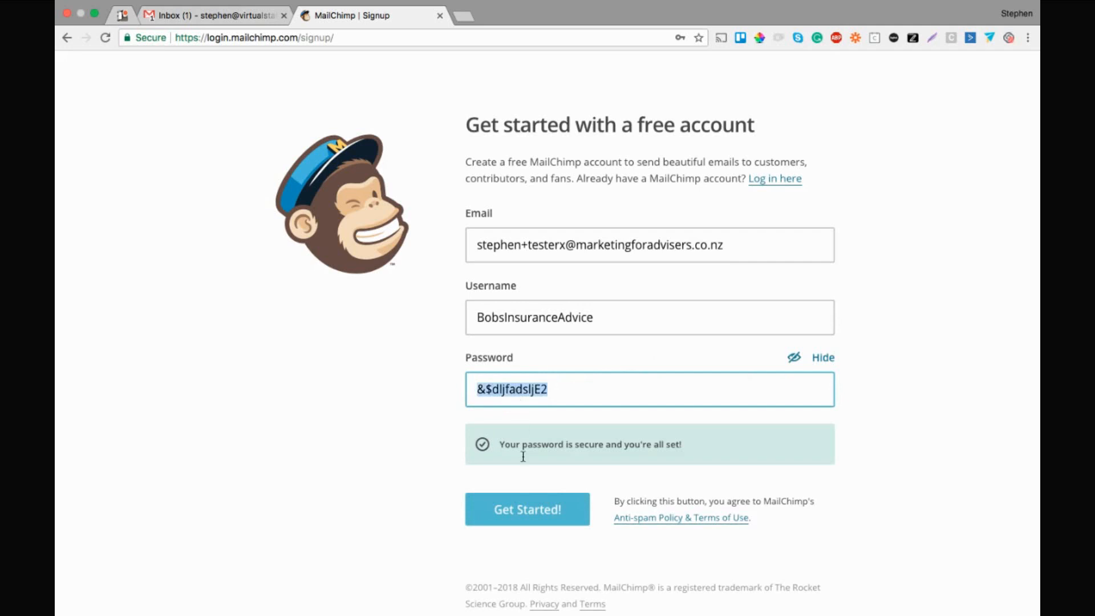
pyautogui.click(580, 503)
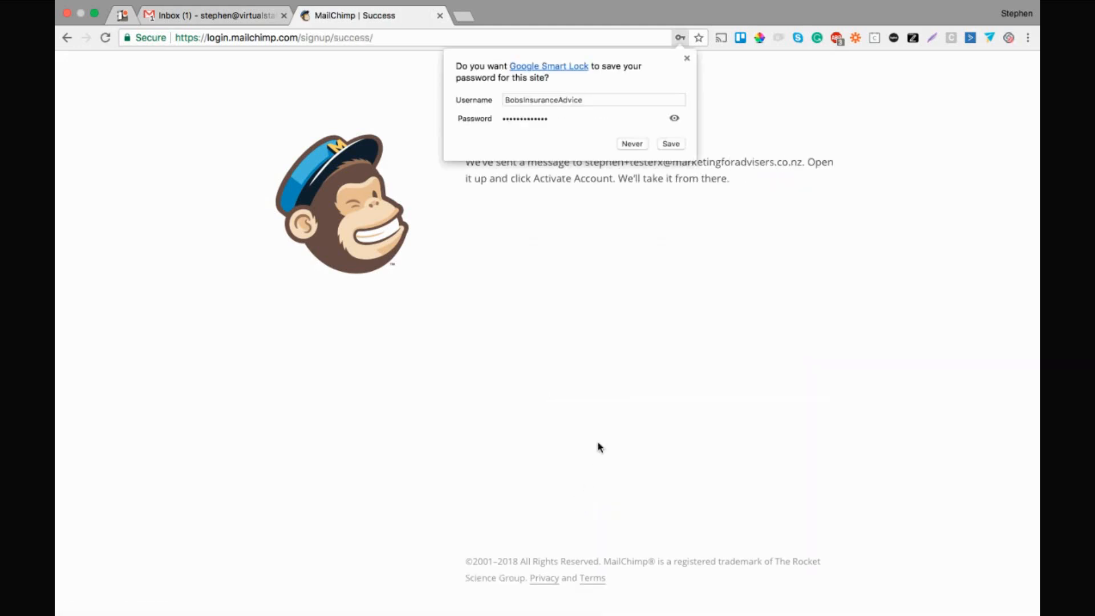
# Decline saving the password and open the 'Activate Your MailChimp Account' e-mail in Gmail
pyautogui.click(686, 59)
pyautogui.click(240, 17)
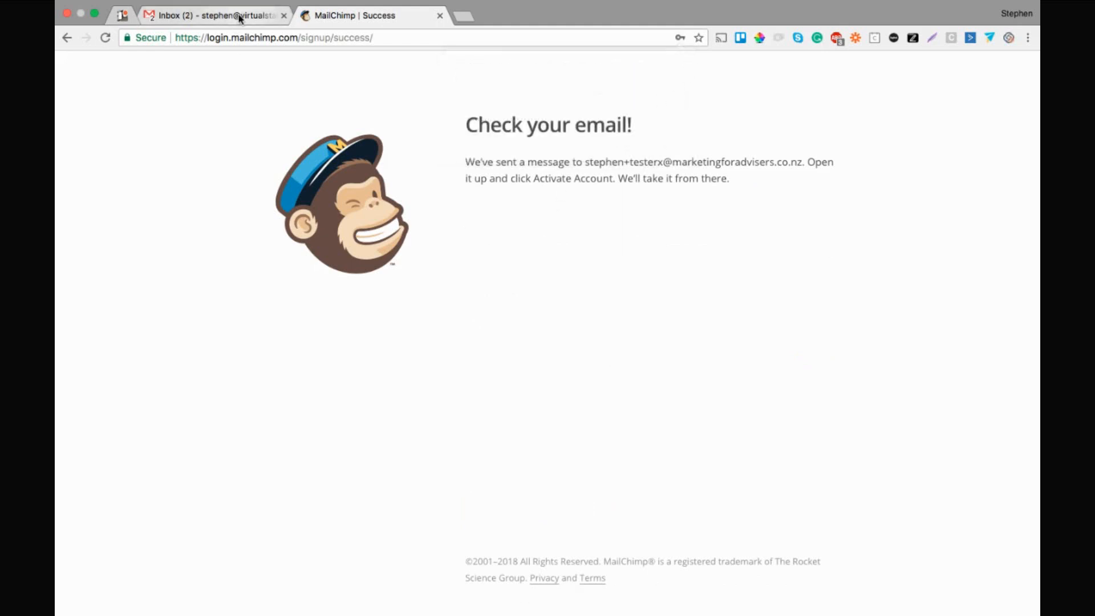
pyautogui.click(280, 135)
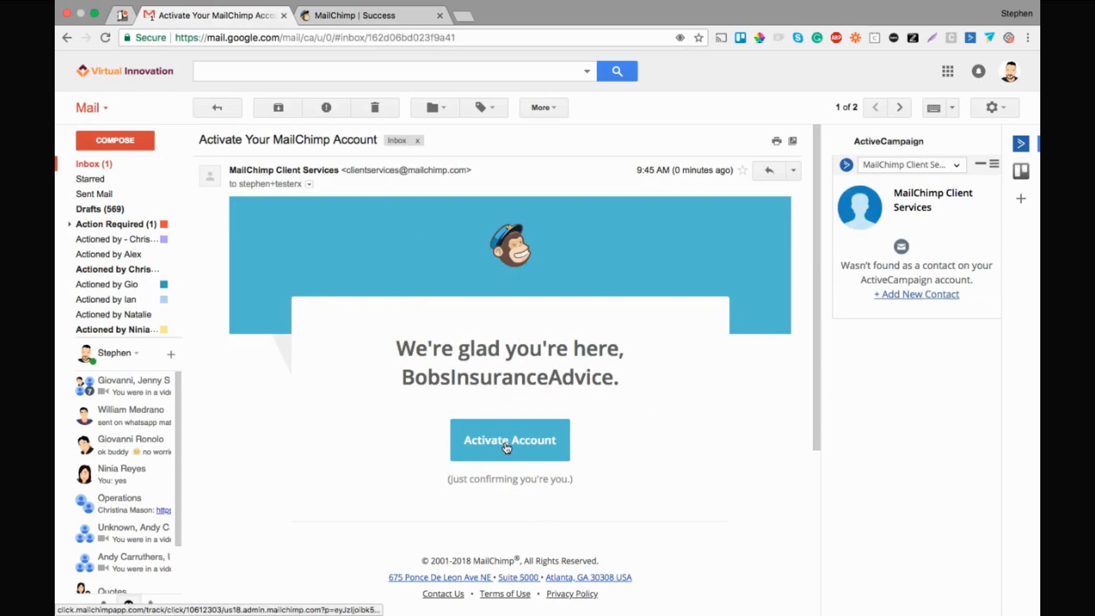
# Use Activate Account in the e-mail and pass the 'I'm Not A Robot' check
pyautogui.click(506, 447)
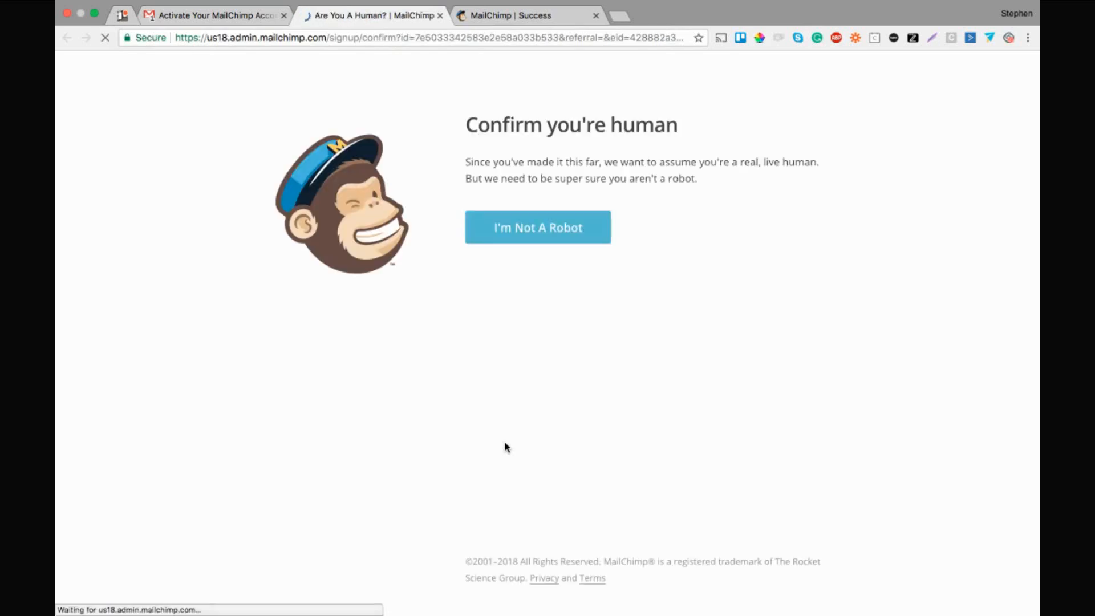
pyautogui.click(521, 234)
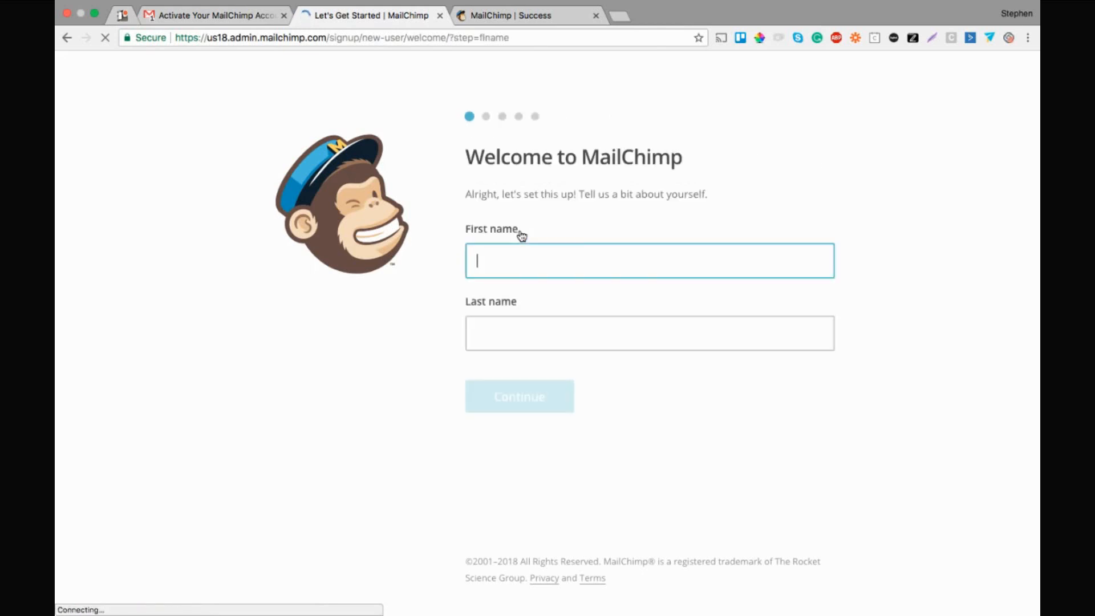
# Enter the owner's first and last name and continue
pyautogui.press('Tab')
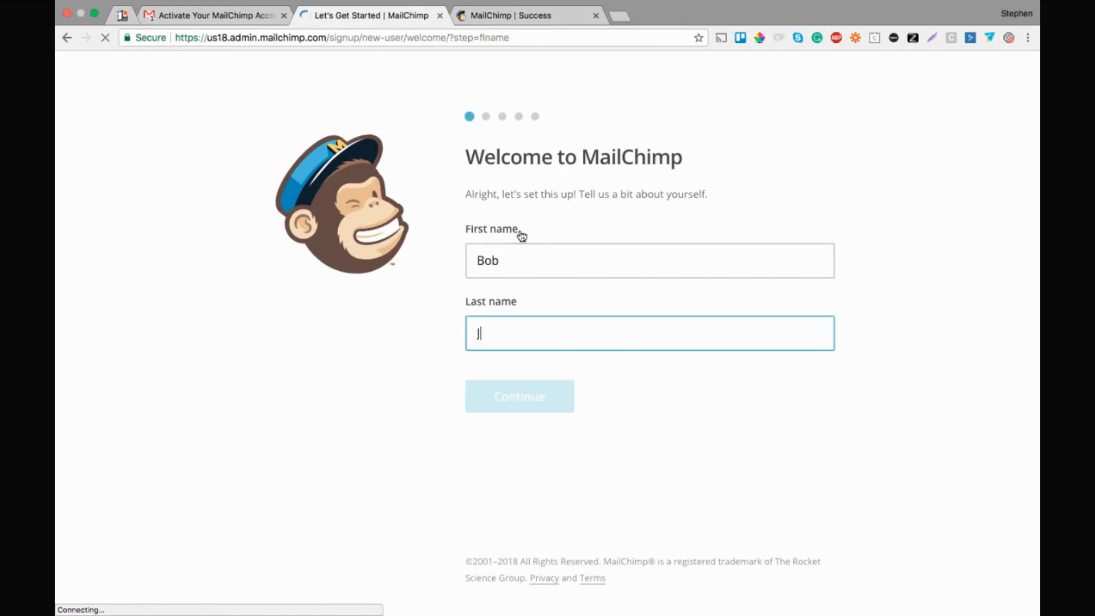
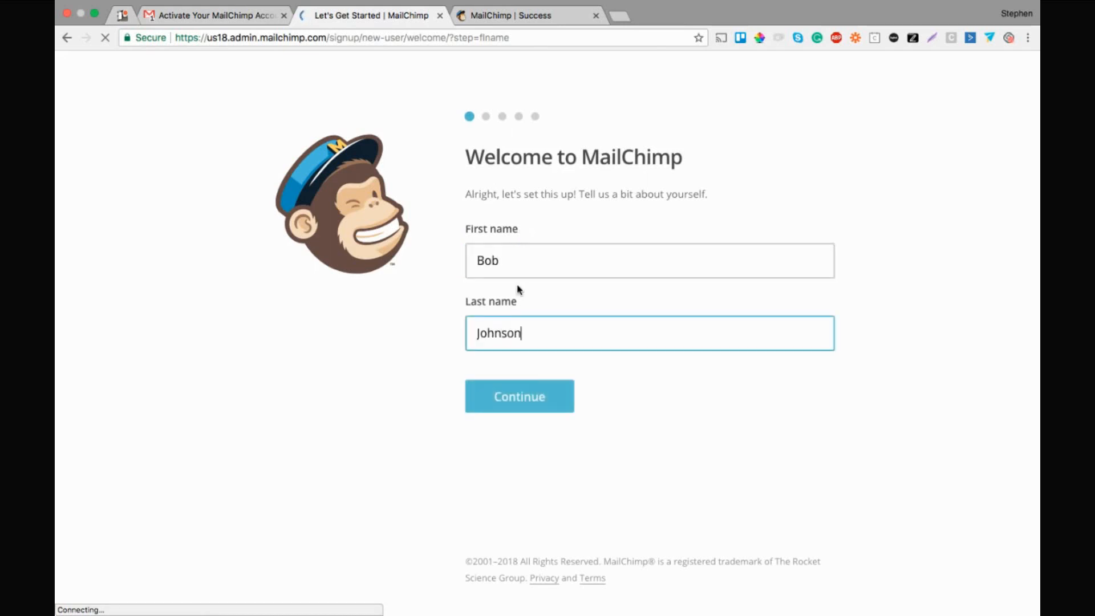
pyautogui.click(496, 391)
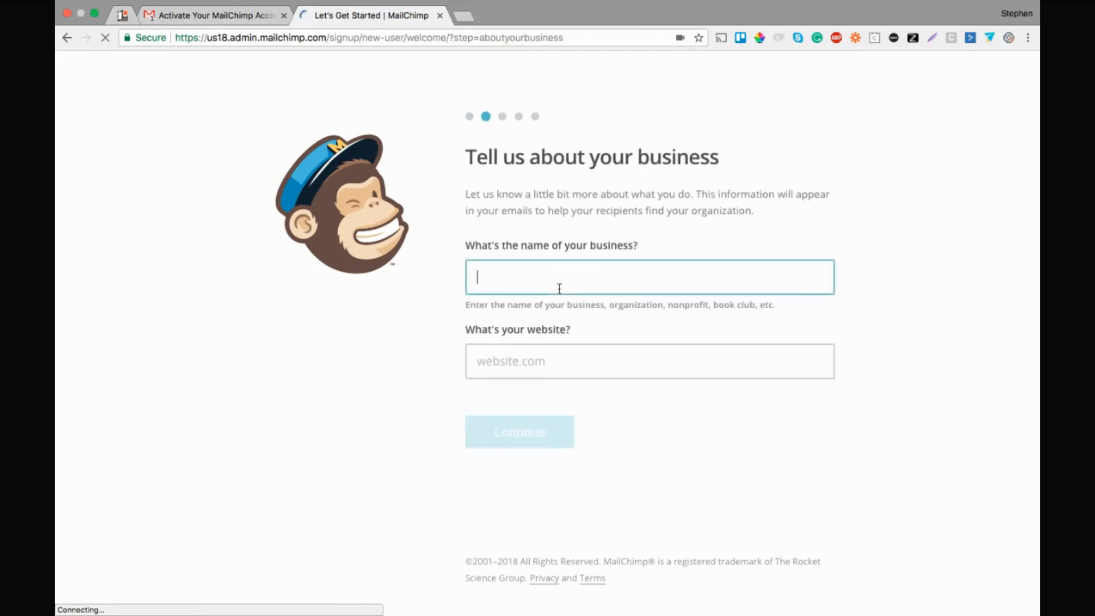
pyautogui.write('Bobs Insurance')
pyautogui.press('Tab')
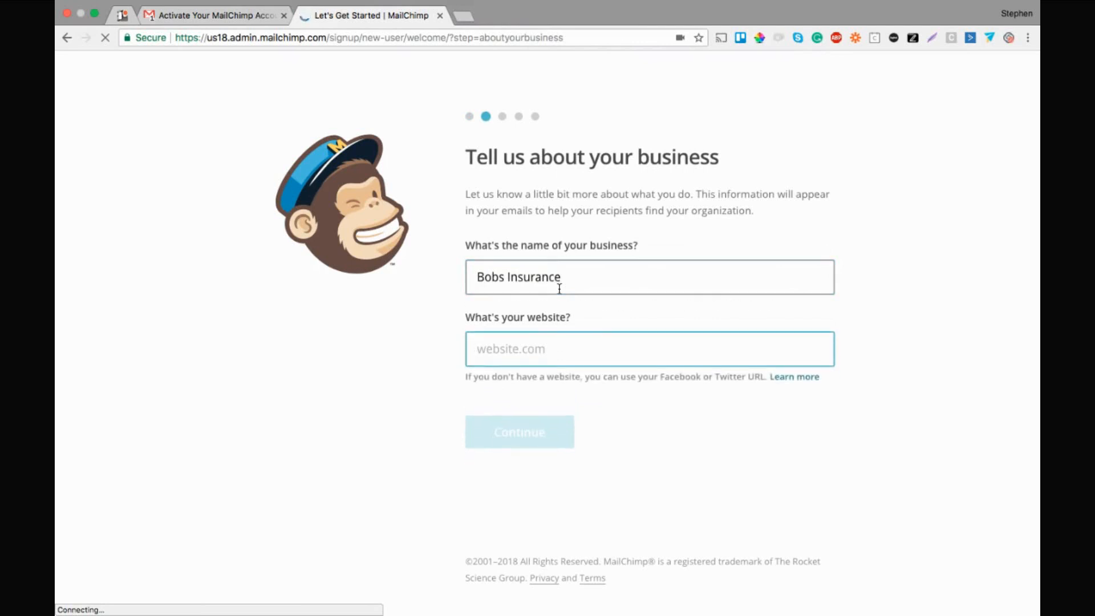
pyautogui.write('bob')
pyautogui.press('BackSpace')
pyautogui.press('BackSpace')
pyautogui.press('BackSpace')
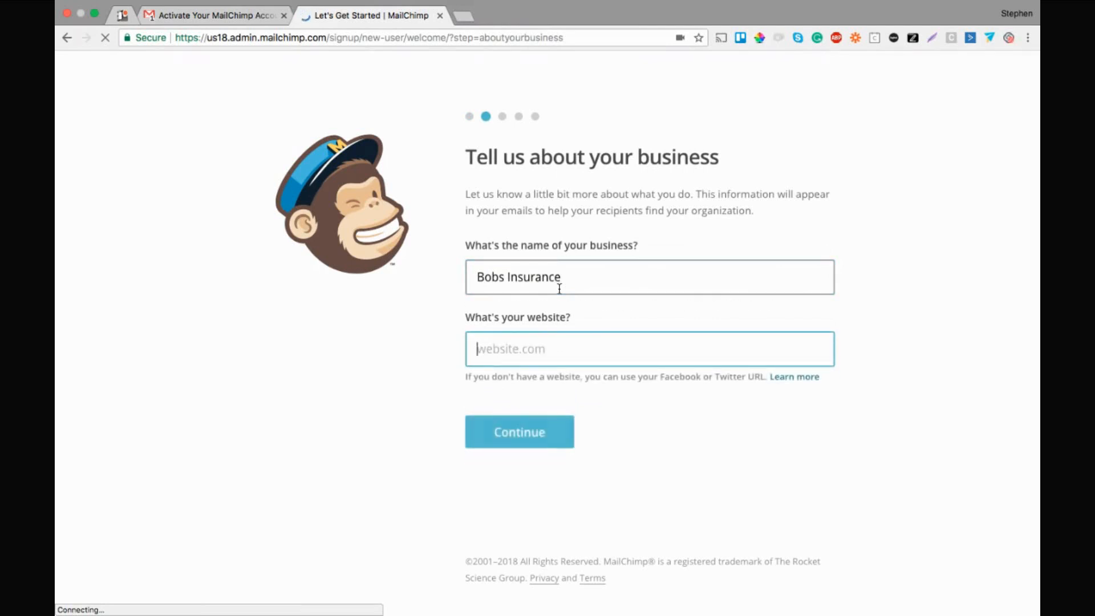
pyautogui.write('h')
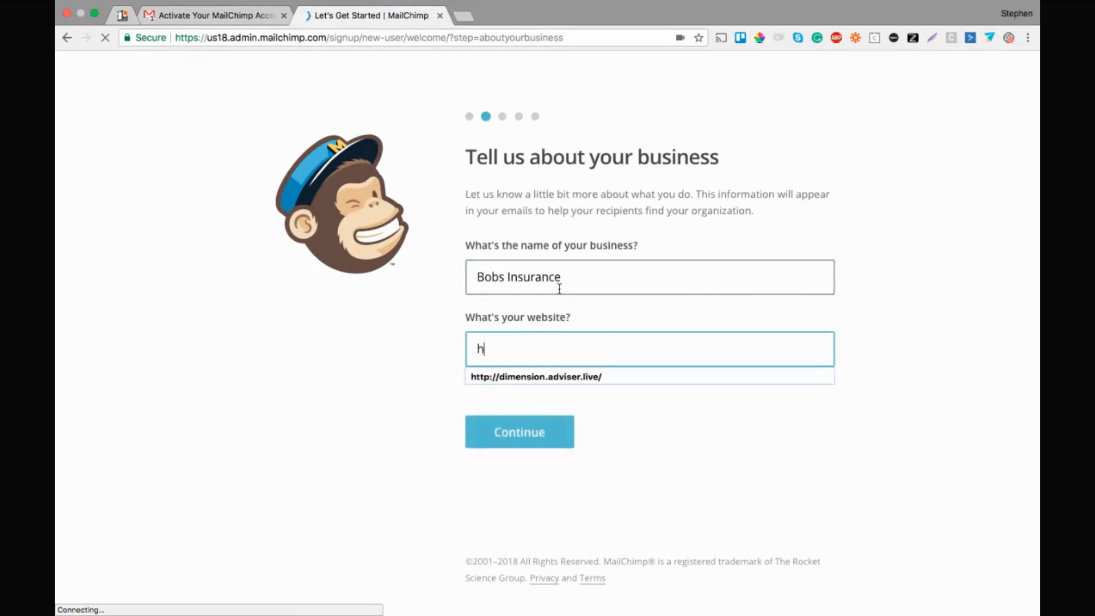
pyautogui.write('ttps')
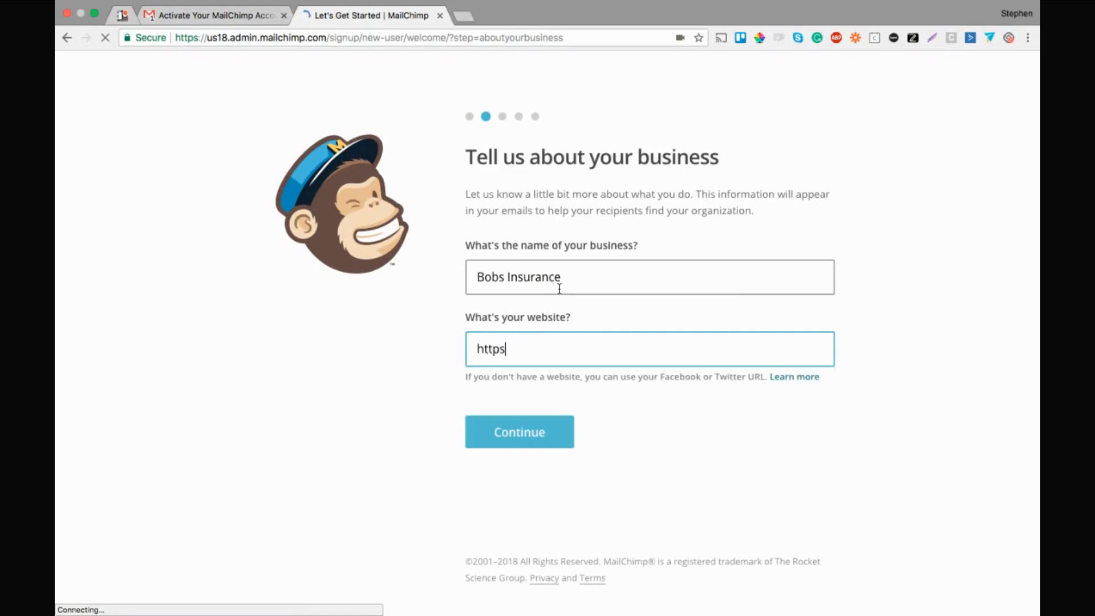
pyautogui.write('://sharethis.video')
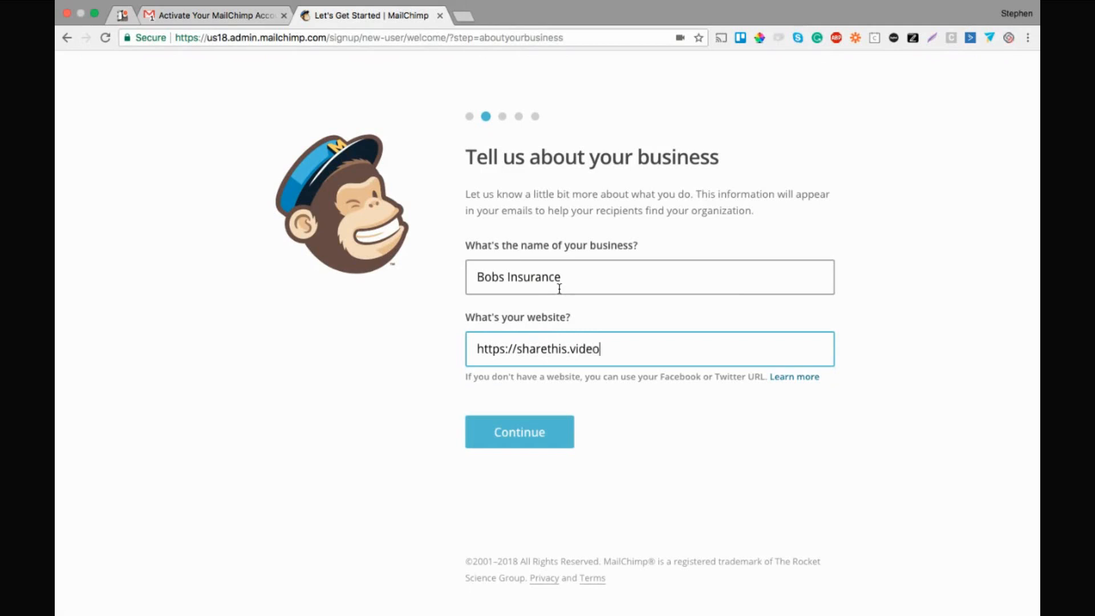
pyautogui.click(551, 442)
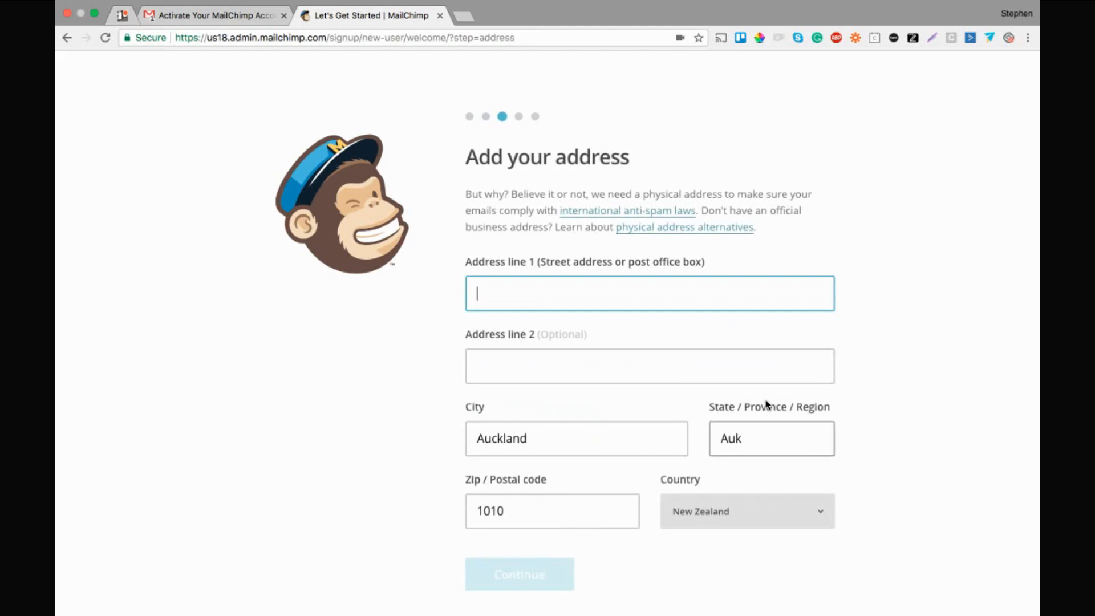
# Enter the business's street address in Address line 1 and continue
pyautogui.write('1')
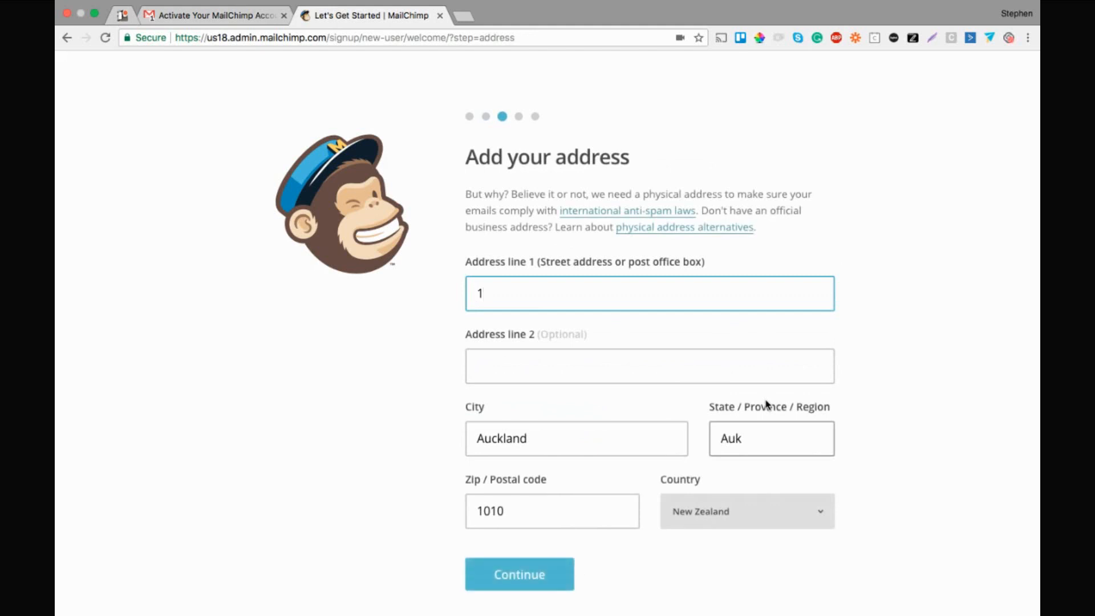
pyautogui.write(' fake street')
pyautogui.press('Tab')
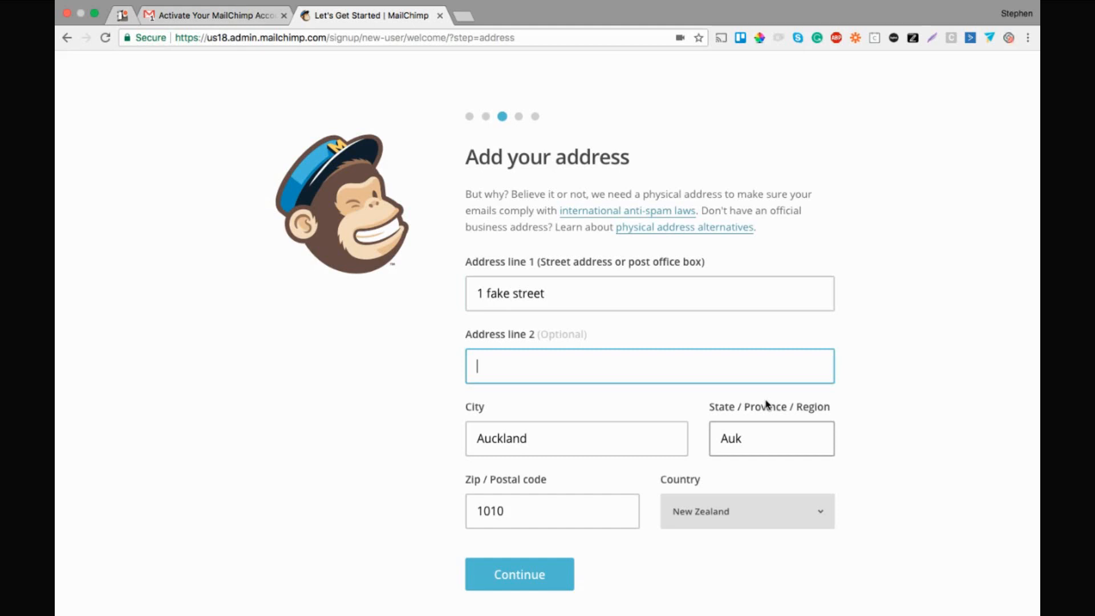
pyautogui.click(535, 582)
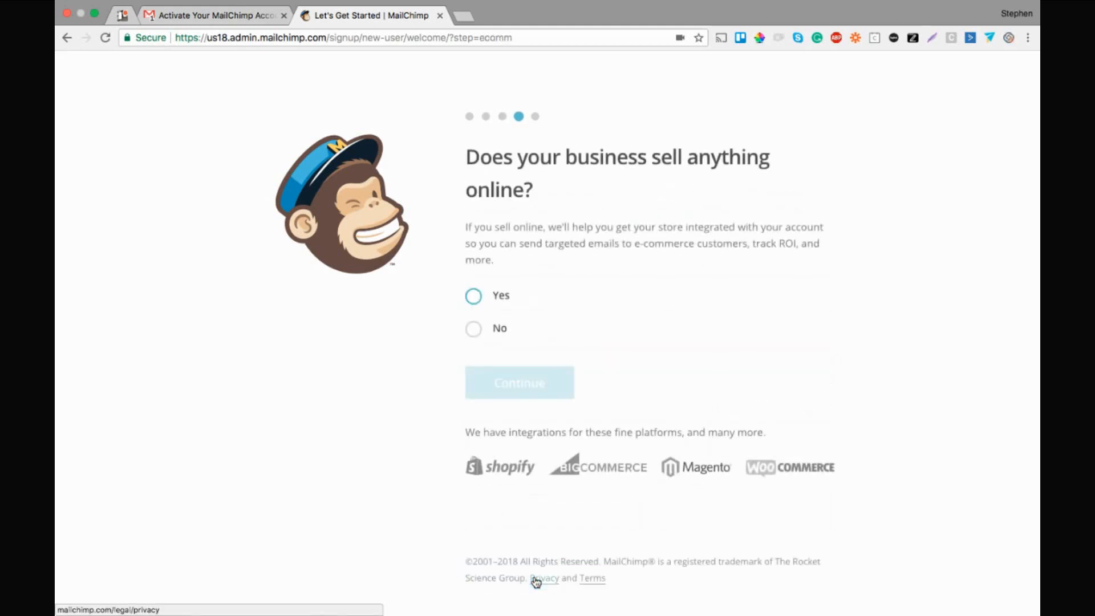
# Answer No to selling online and skip connecting social media
pyautogui.click(479, 330)
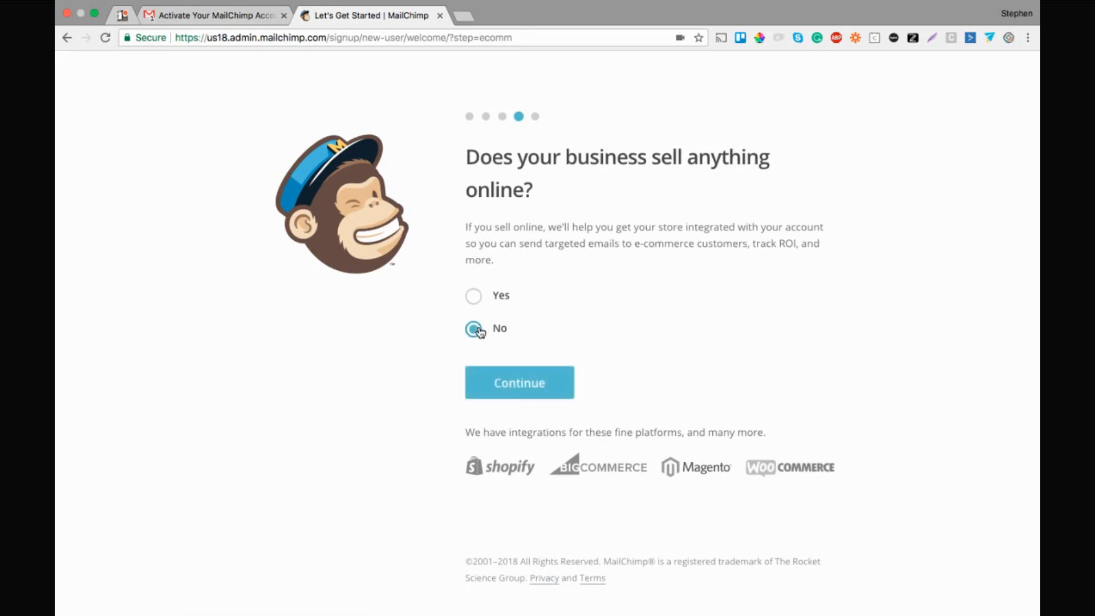
pyautogui.click(490, 384)
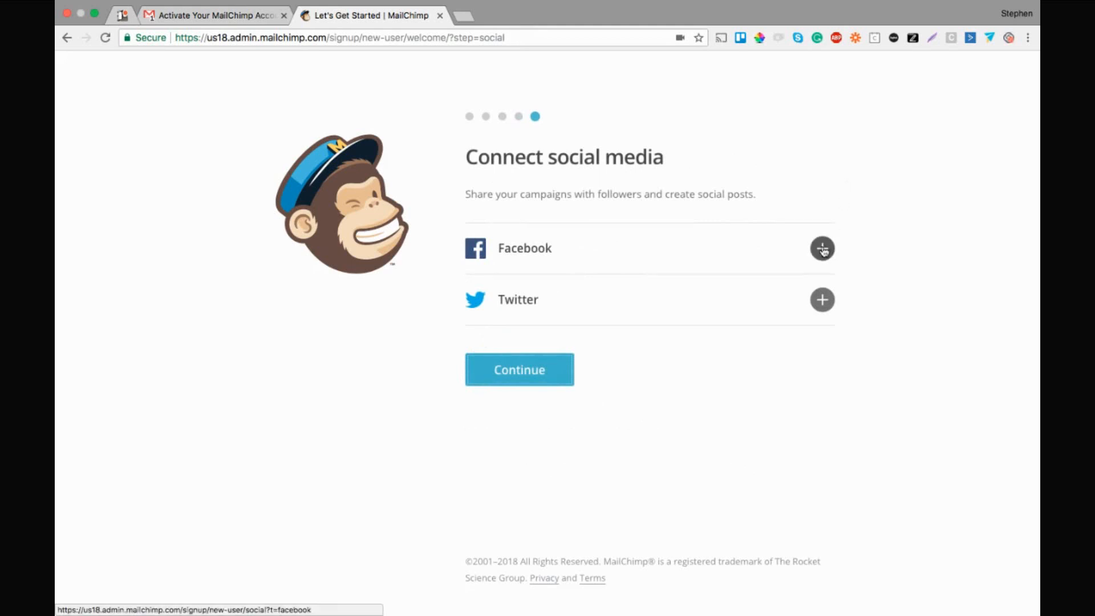
pyautogui.click(546, 368)
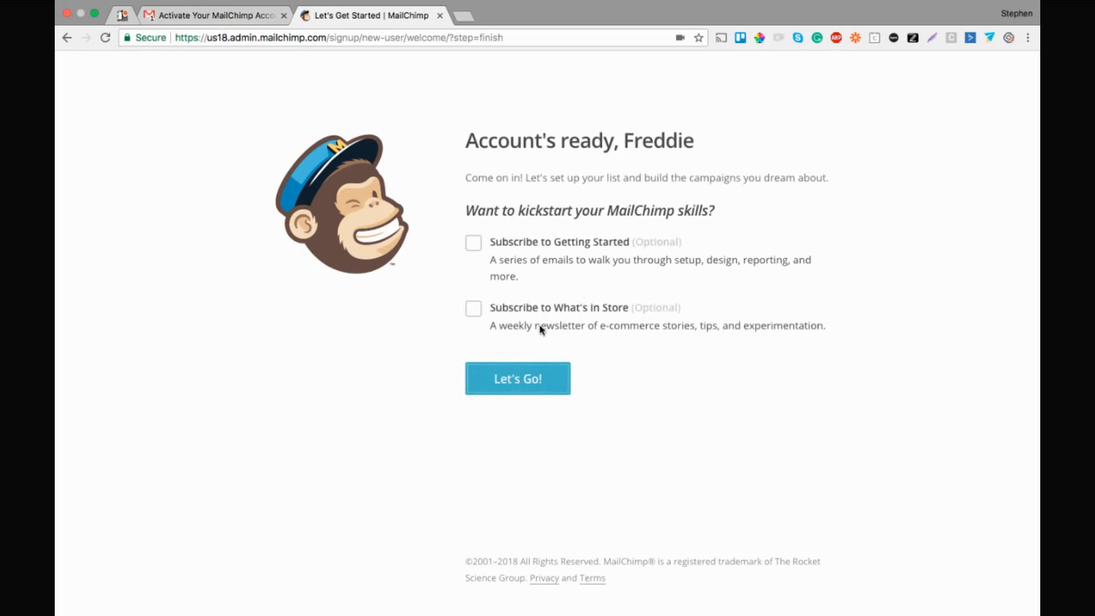
# Finish setup with Let's Go! to load the account dashboard
pyautogui.click(525, 377)
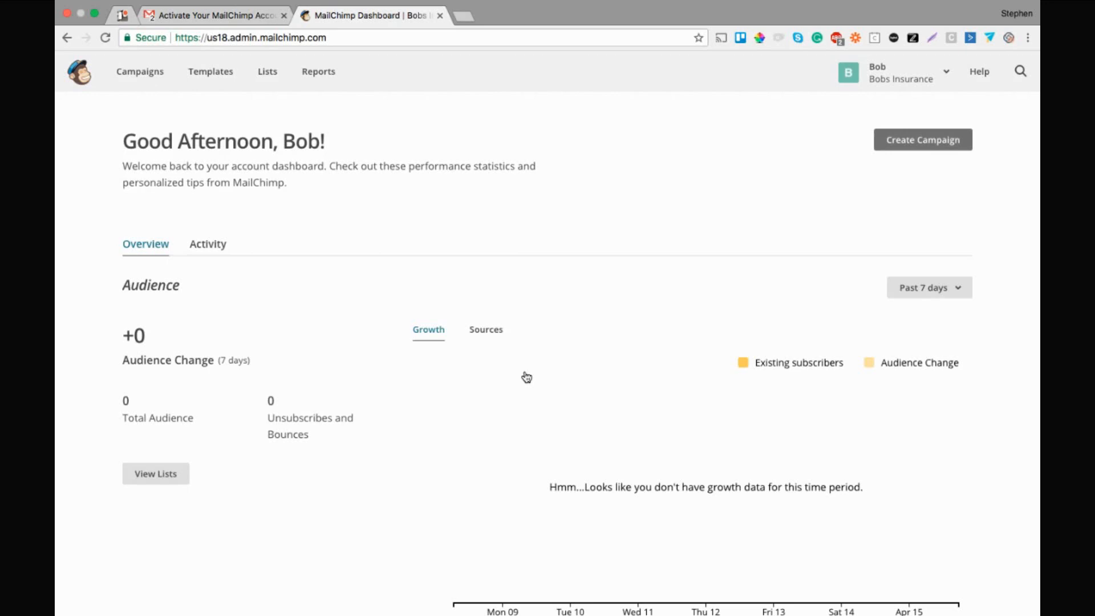
pyautogui.click(266, 74)
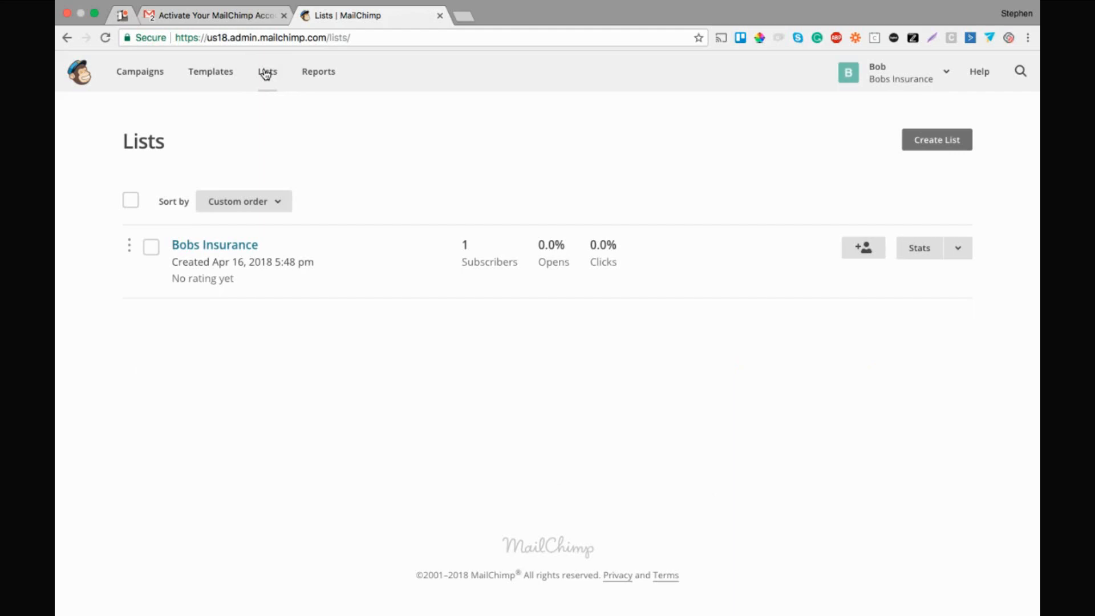
# Open the Bobs Insurance list and show its Add contacts options
pyautogui.click(220, 249)
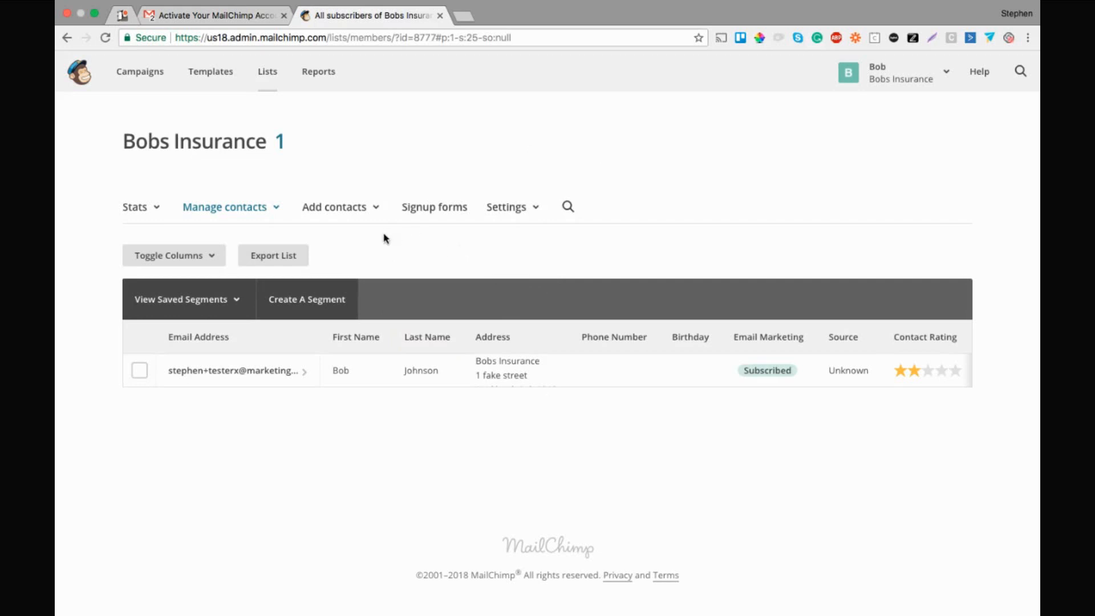
pyautogui.click(346, 214)
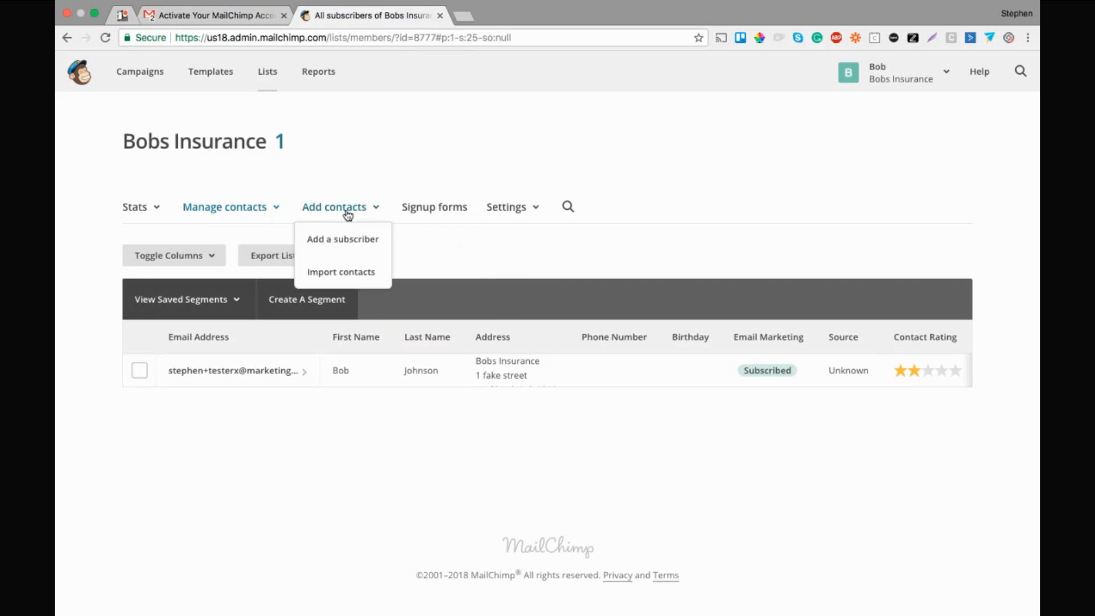
# Choose Import contacts with Copy/paste from file as the source and proceed with Next
pyautogui.click(342, 274)
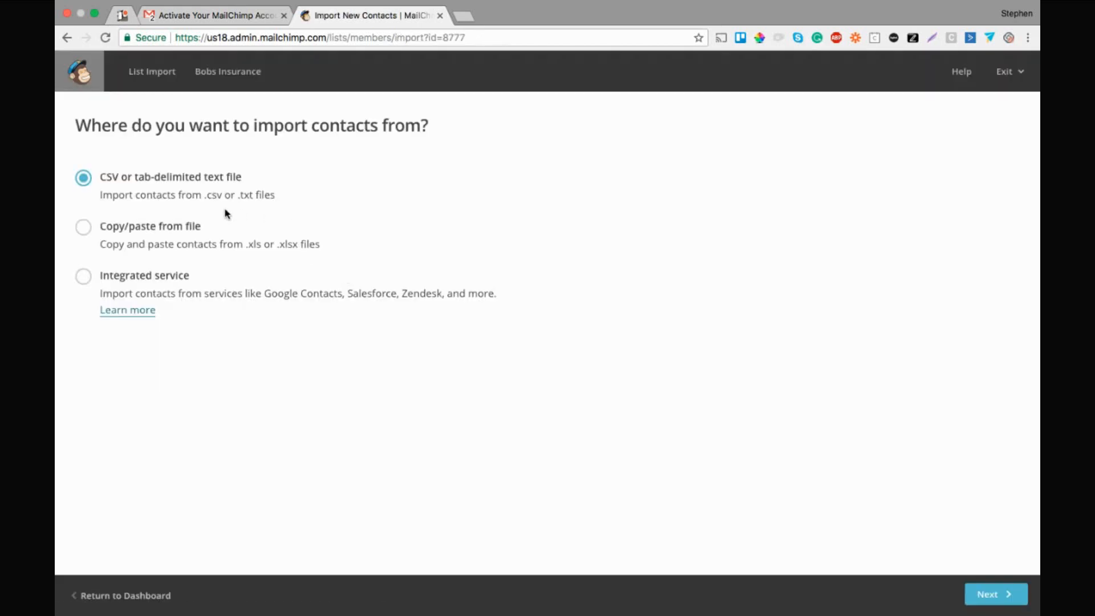
pyautogui.click(186, 233)
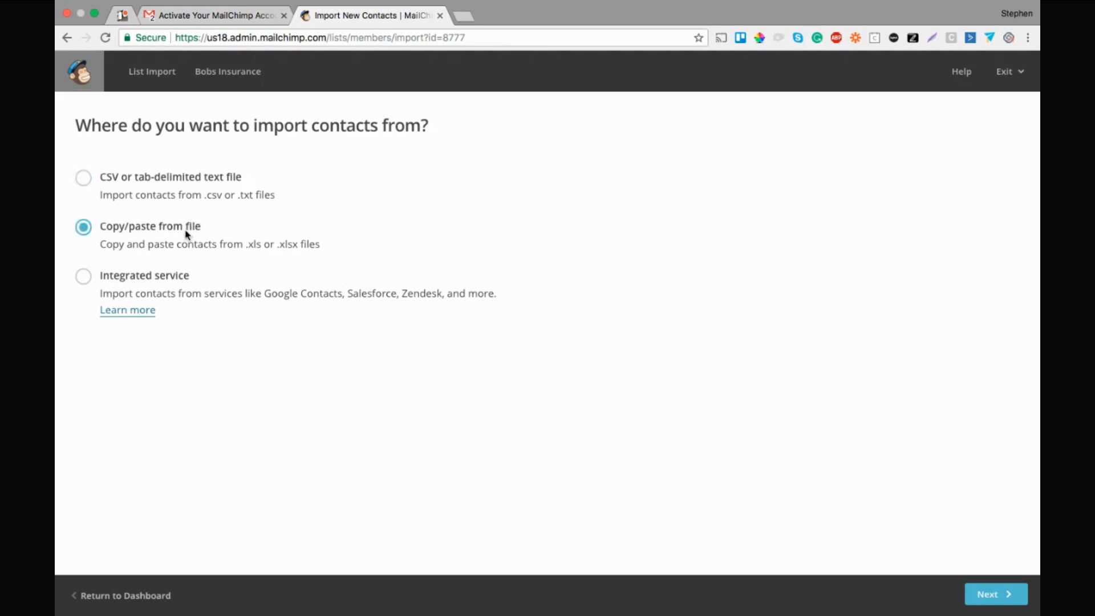
pyautogui.click(162, 202)
pyautogui.click(157, 229)
pyautogui.click(985, 596)
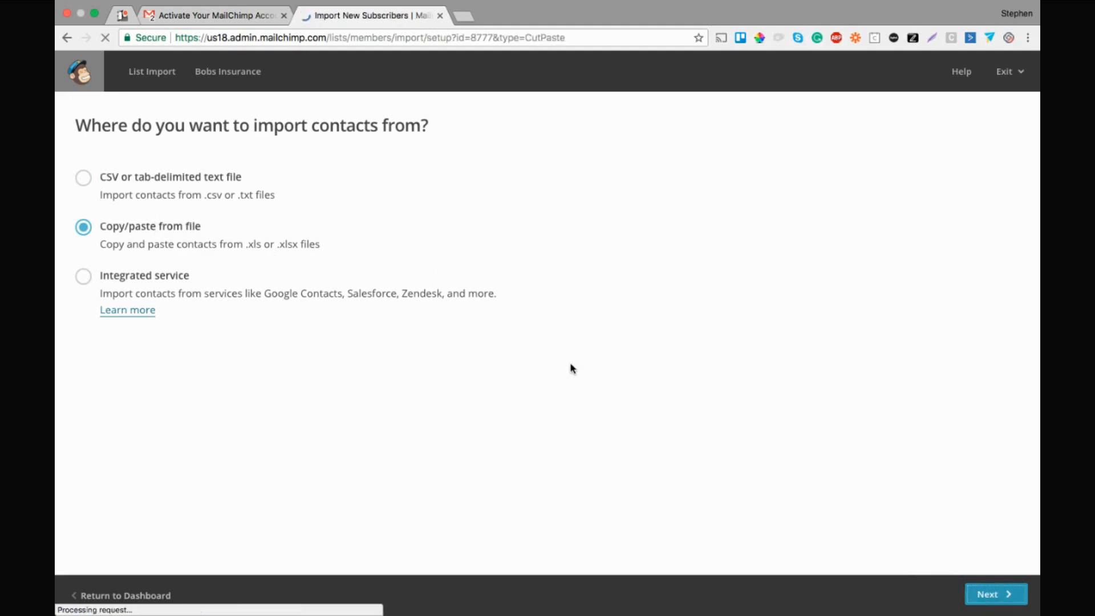